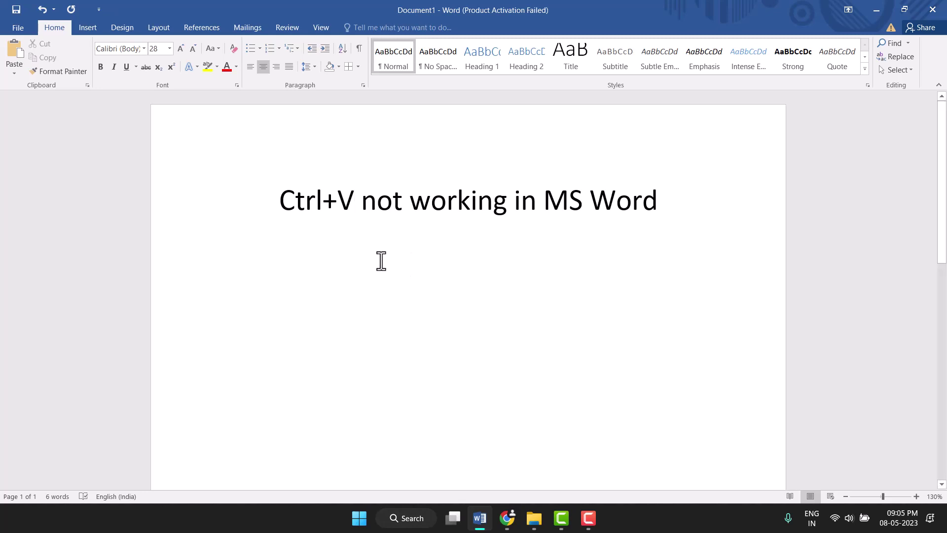
- Open the Customize Ribbon page of Word Options from the File menu
click(18, 26)
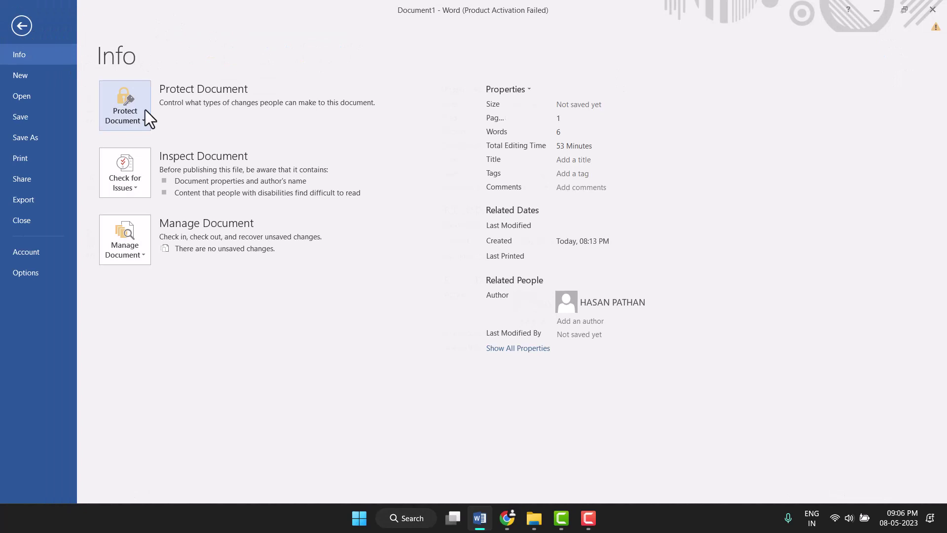
click(30, 271)
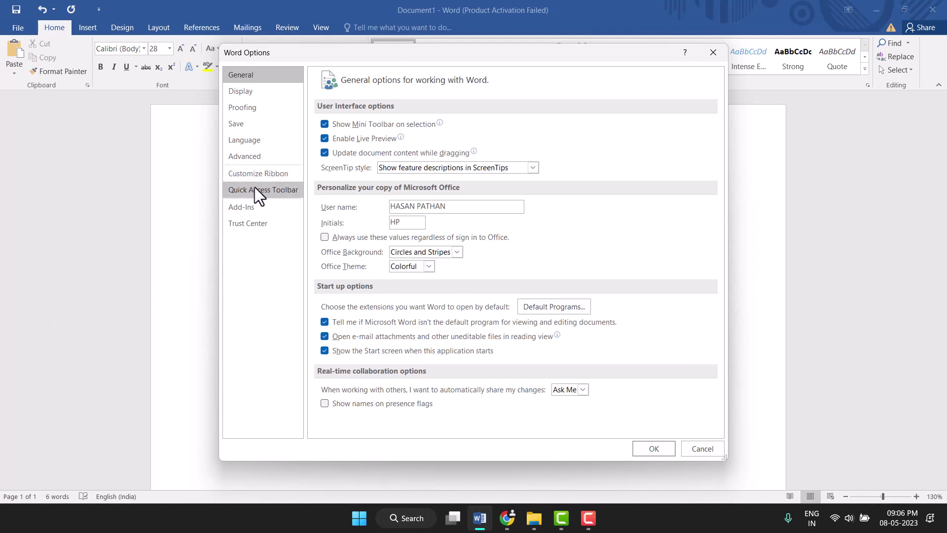
click(263, 177)
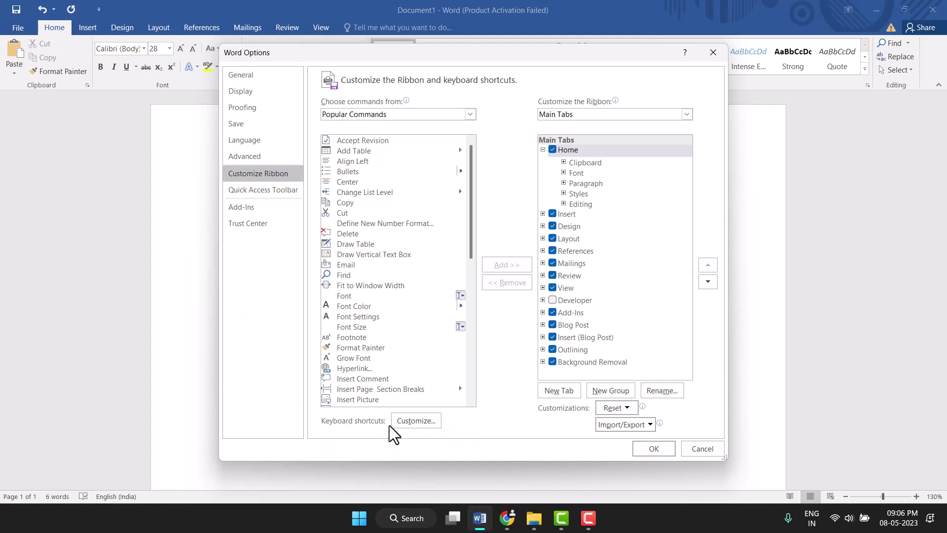
- In Customize Keyboard, list the Home Tab commands and scroll down to EditPaste
click(426, 422)
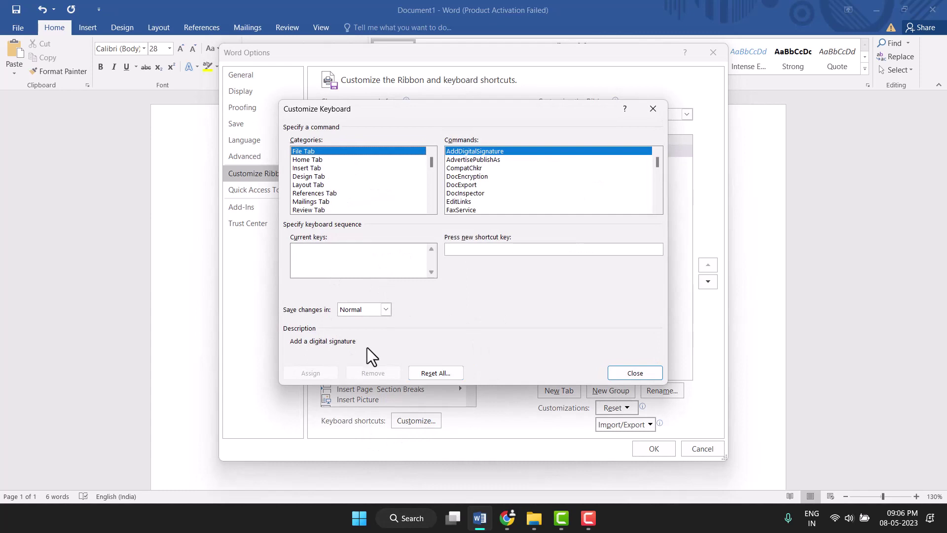
click(315, 160)
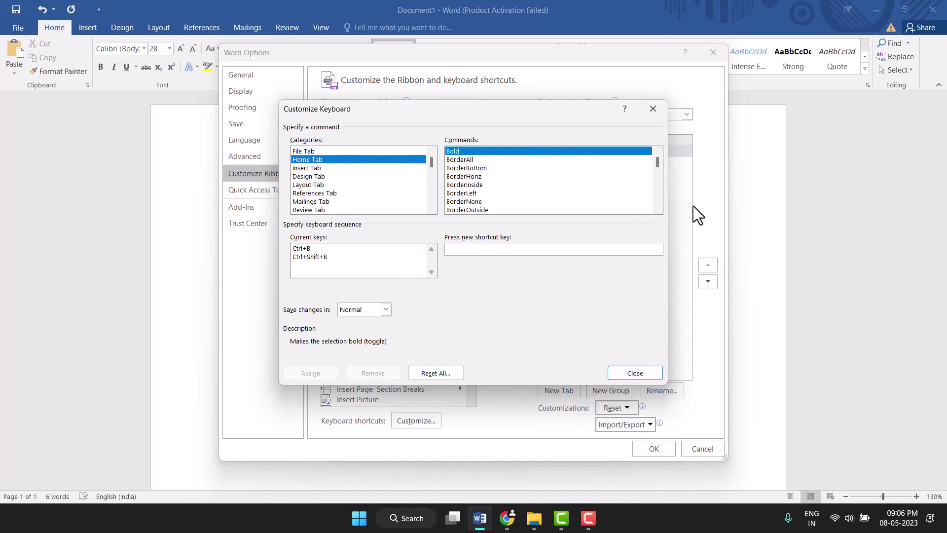
click(657, 210)
click(657, 210)
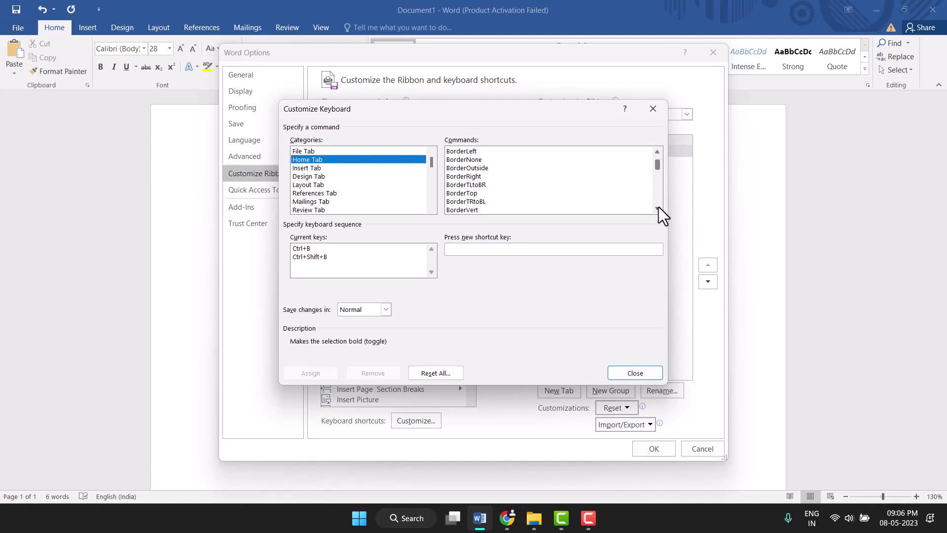
click(657, 211)
click(657, 210)
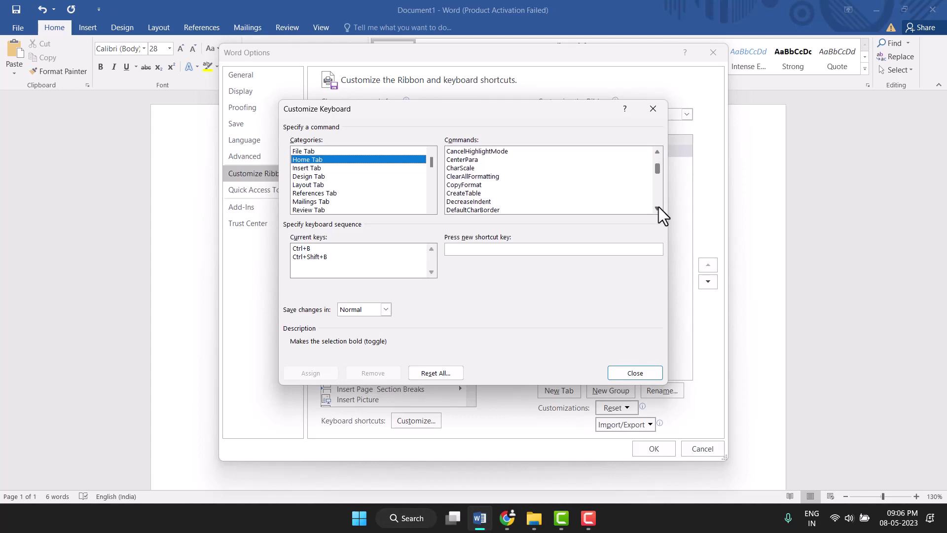
click(657, 211)
click(657, 210)
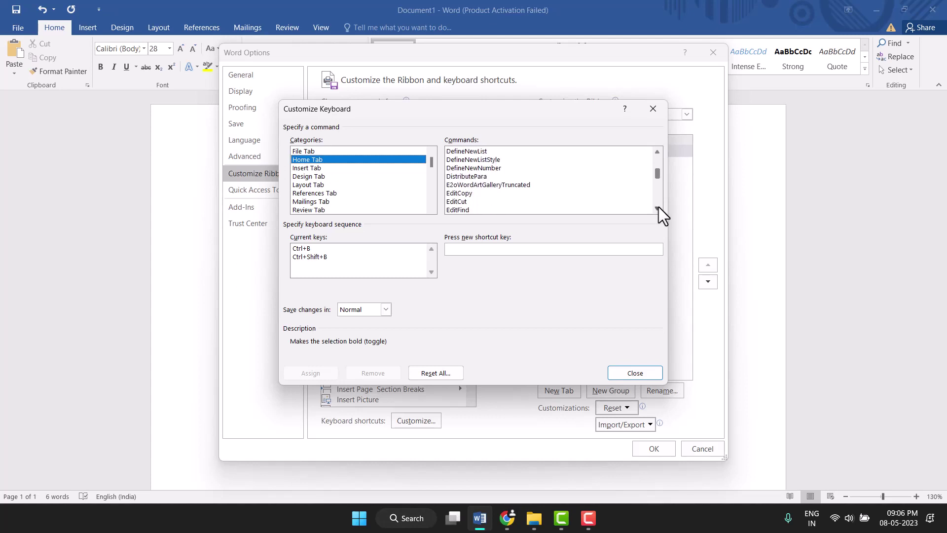
click(657, 210)
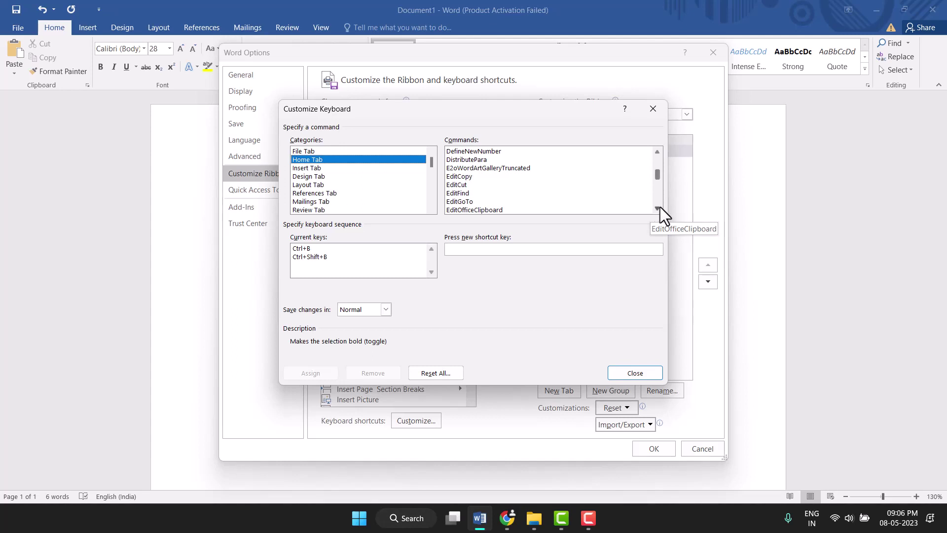
click(660, 207)
click(659, 208)
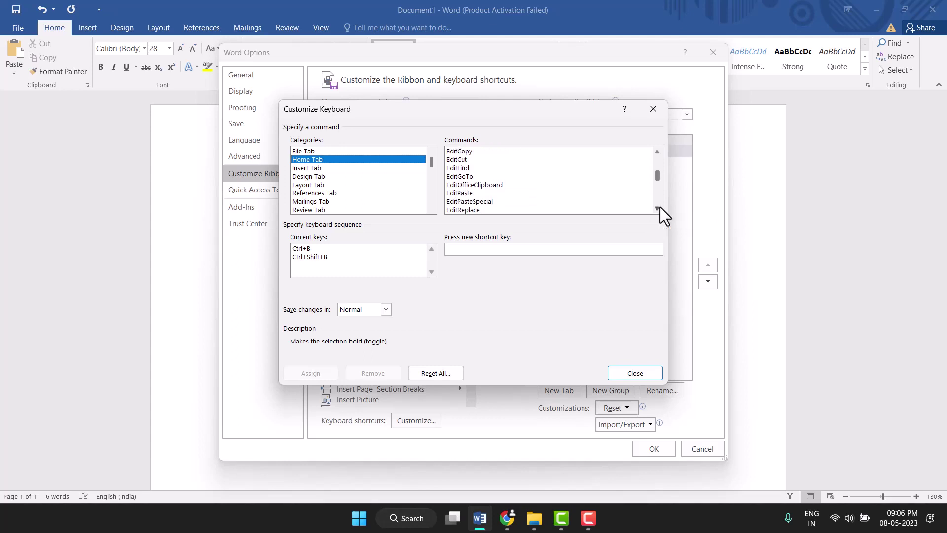
- Assign the Ctrl+V shortcut to the EditPaste command
click(459, 193)
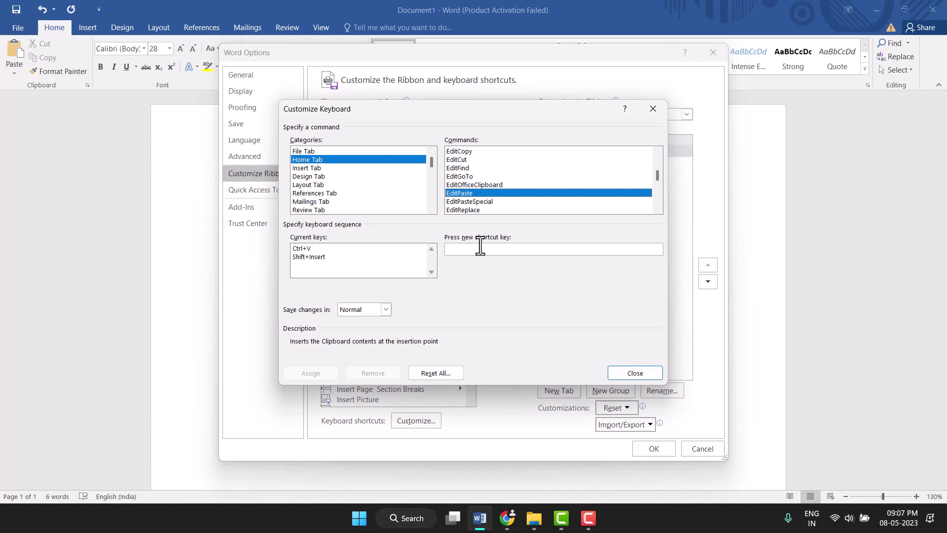
click(463, 250)
text(Ctrl+V)
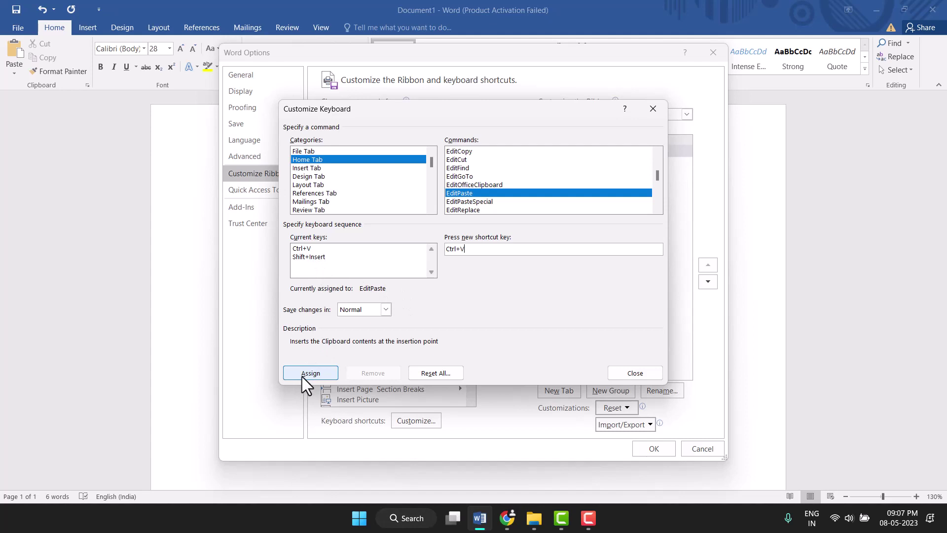
click(315, 374)
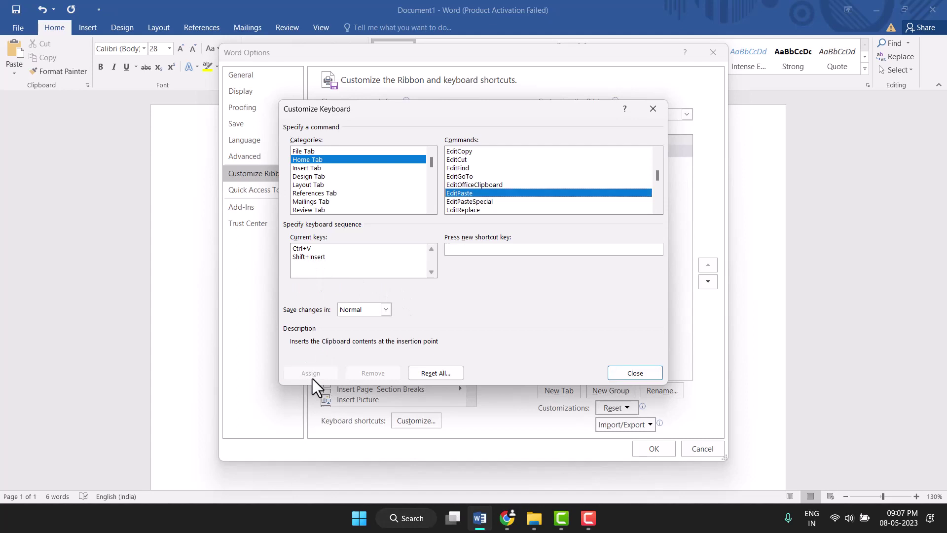
- Remove Shift+Insert from EditPaste's current keys and close Customize Keyboard
click(337, 257)
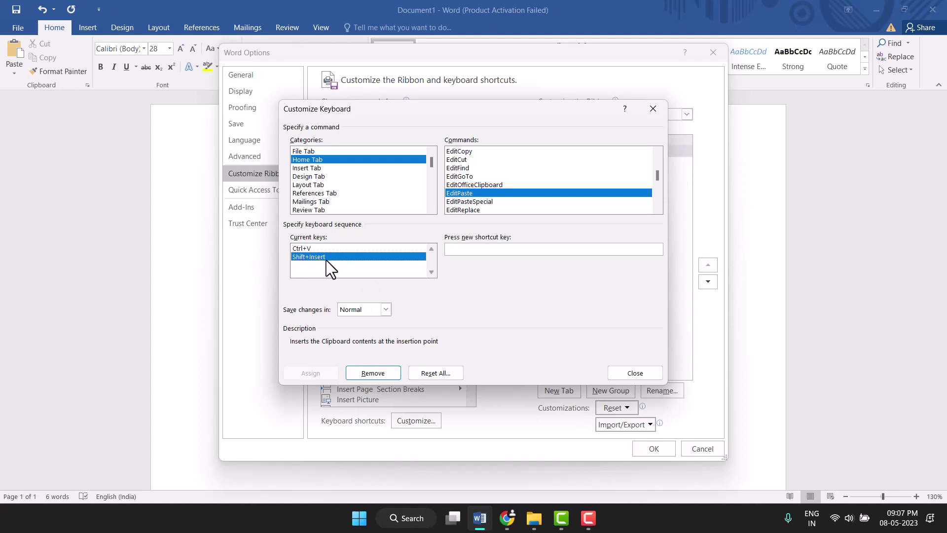
click(370, 372)
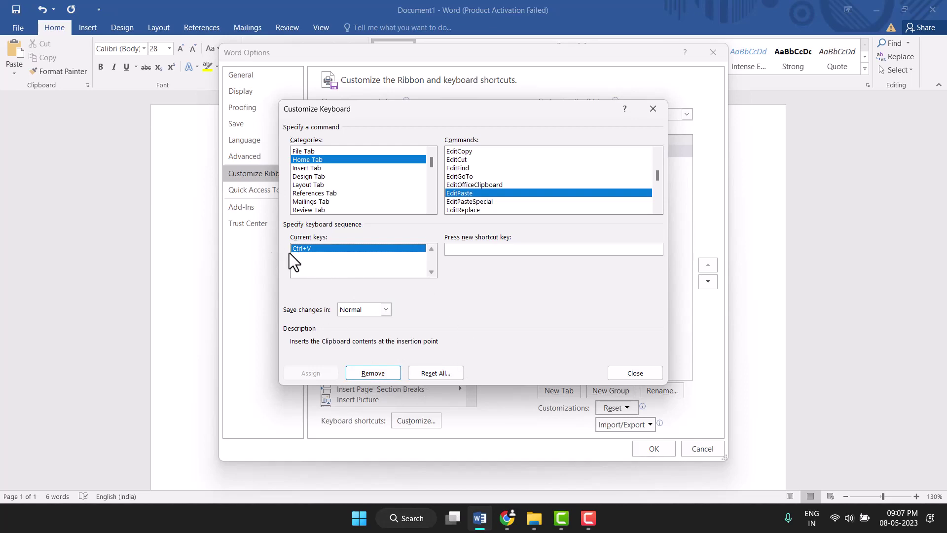
click(633, 374)
- Close Word Options, then paste the heading's 'not working' on a new line below
click(656, 449)
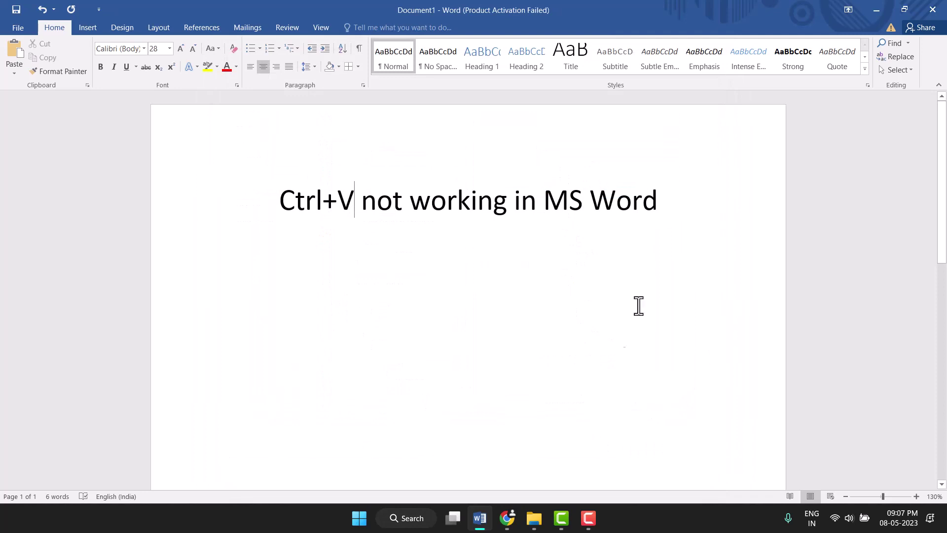
drag(361, 205, 517, 219)
key(ctrl+c)
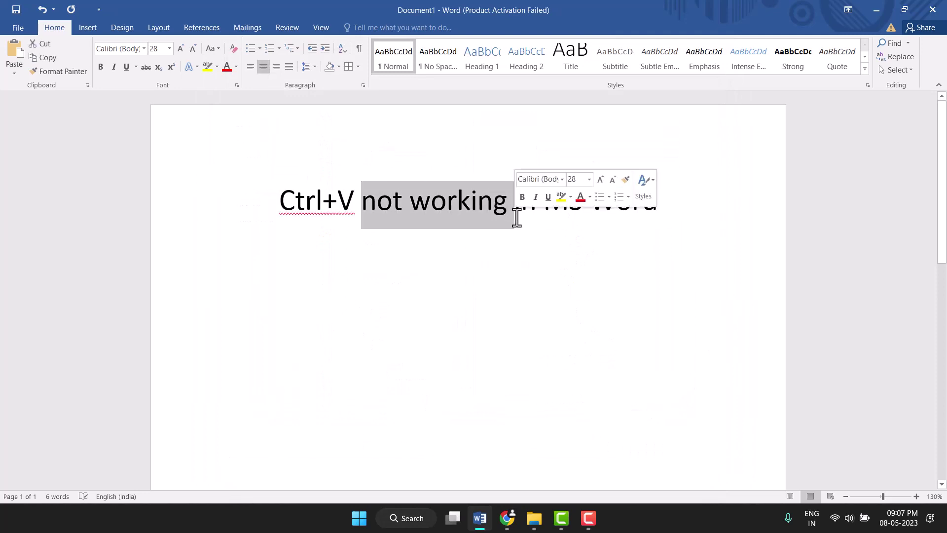
double_click(429, 304)
key(ctrl+v)
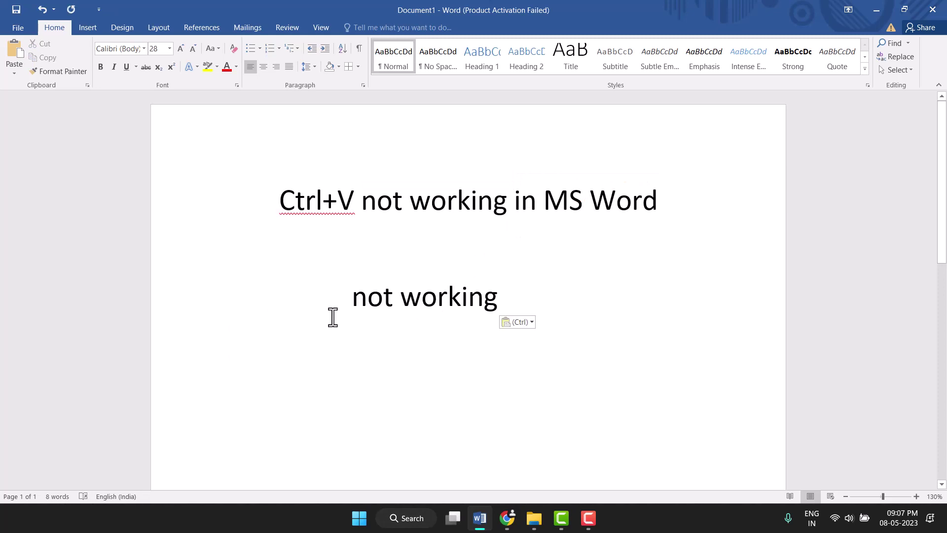
- Reselect the 'not working' text without the trailing space
drag(333, 302, 594, 316)
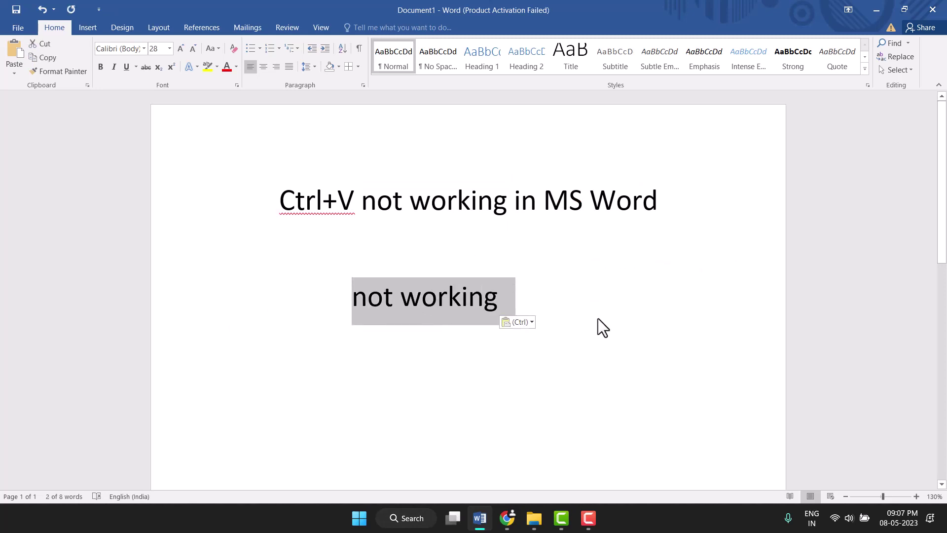
click(541, 324)
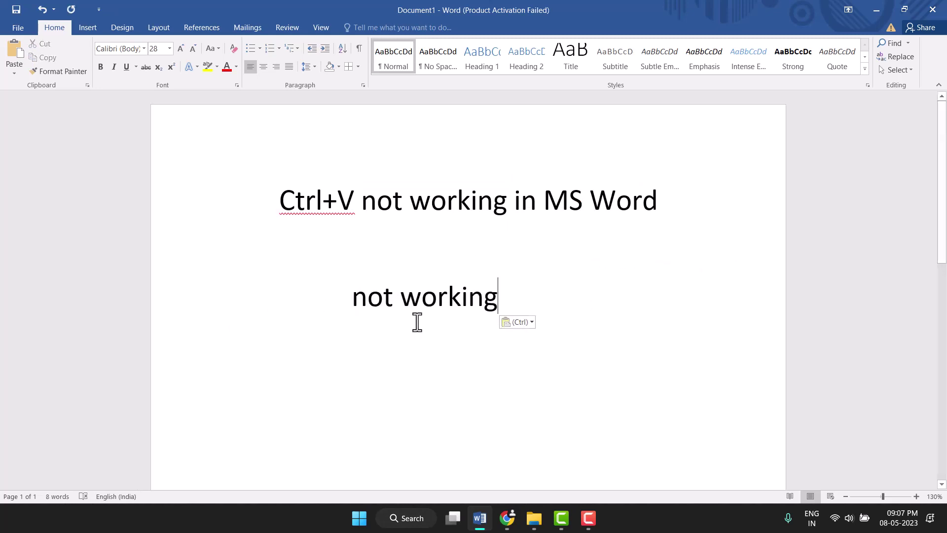
drag(353, 296, 530, 280)
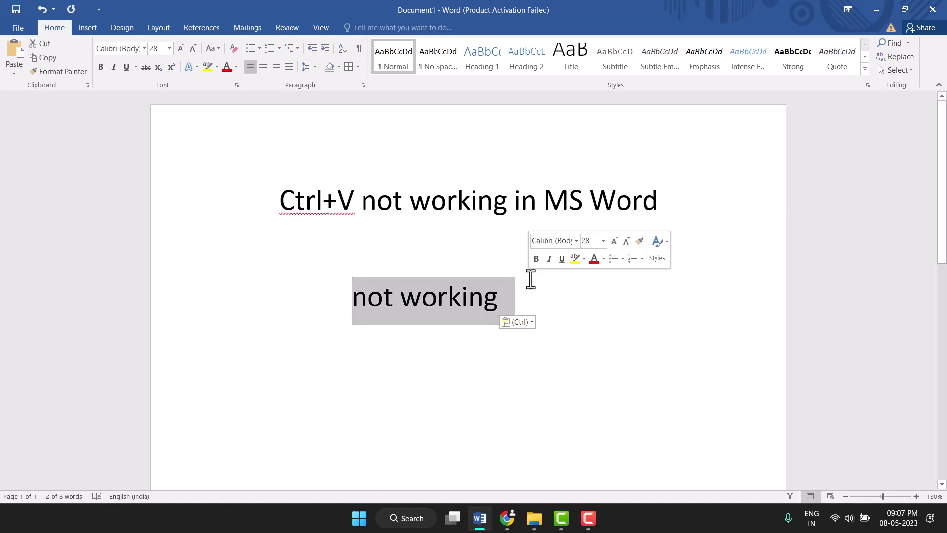